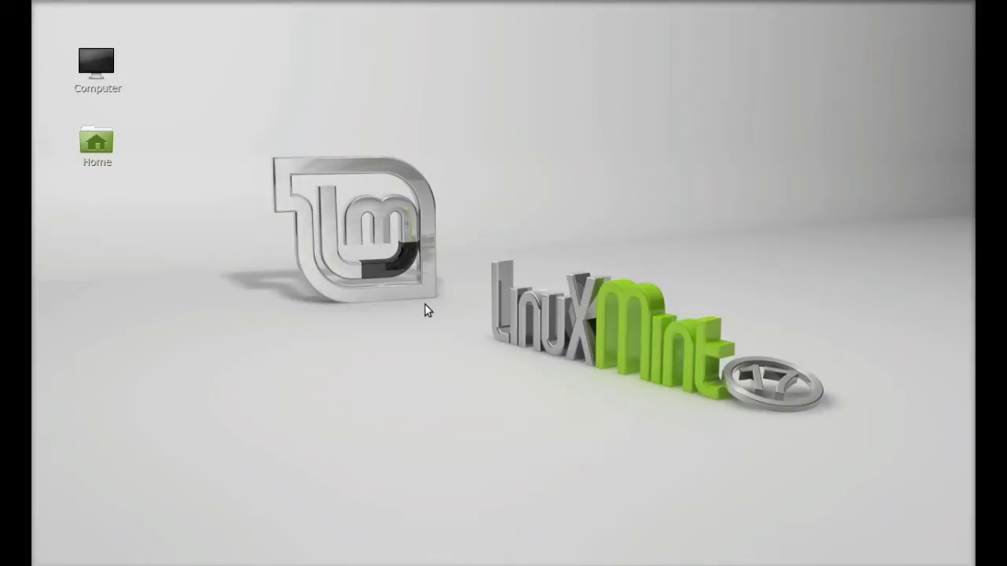
# In a new Terminal, run sudo add-apt-repository ppa:philip5/extra with the account password and confirm it
pyautogui.hotkey('ctrl', 'alt', 't')
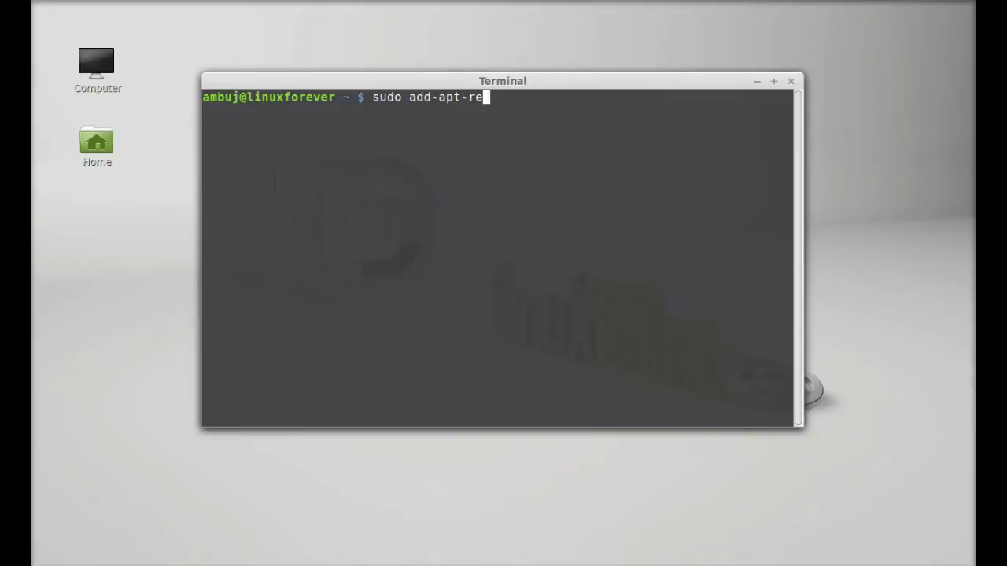
pyautogui.write('tory ppa')
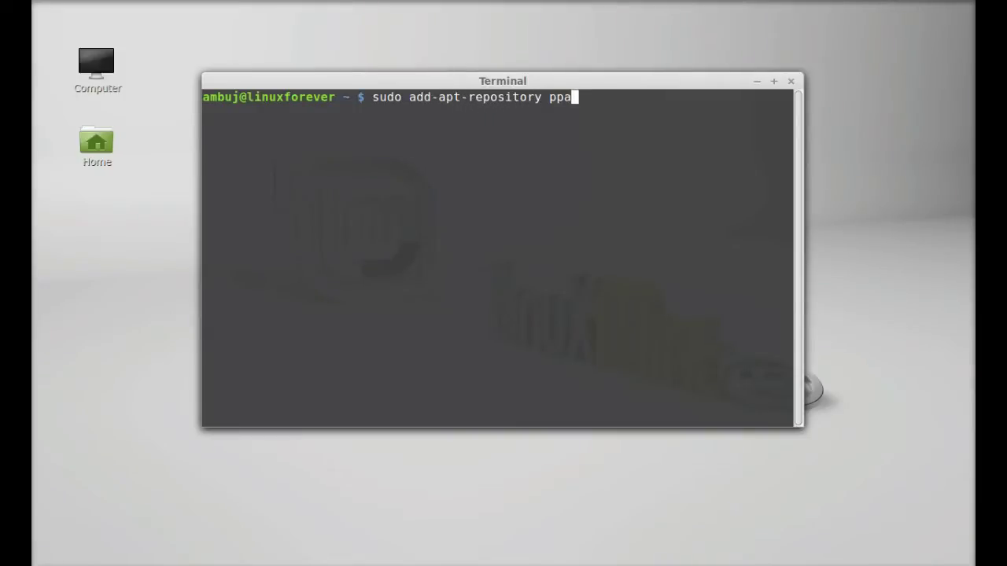
pyautogui.write(':philip5/e')
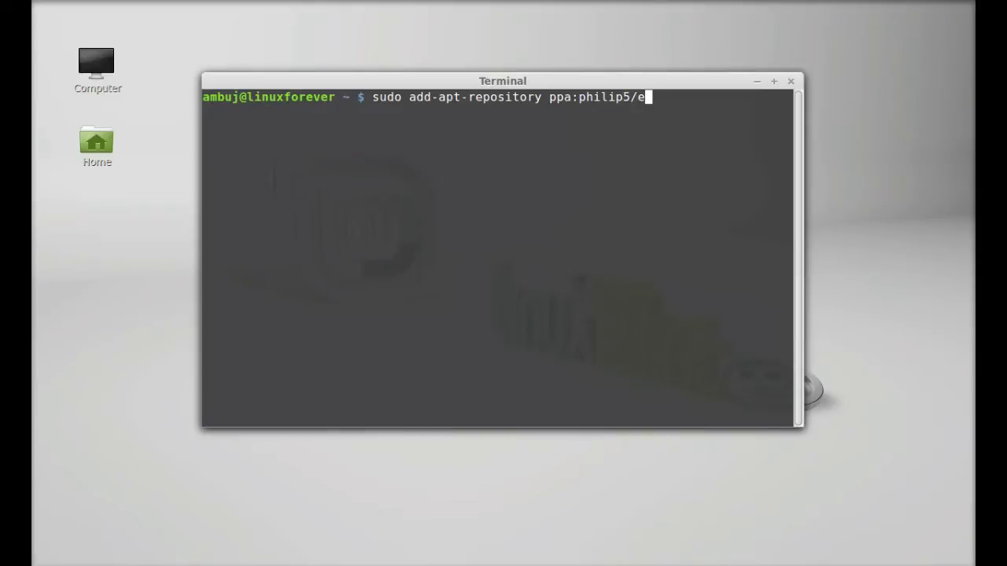
pyautogui.write('xtra')
pyautogui.press('Return')
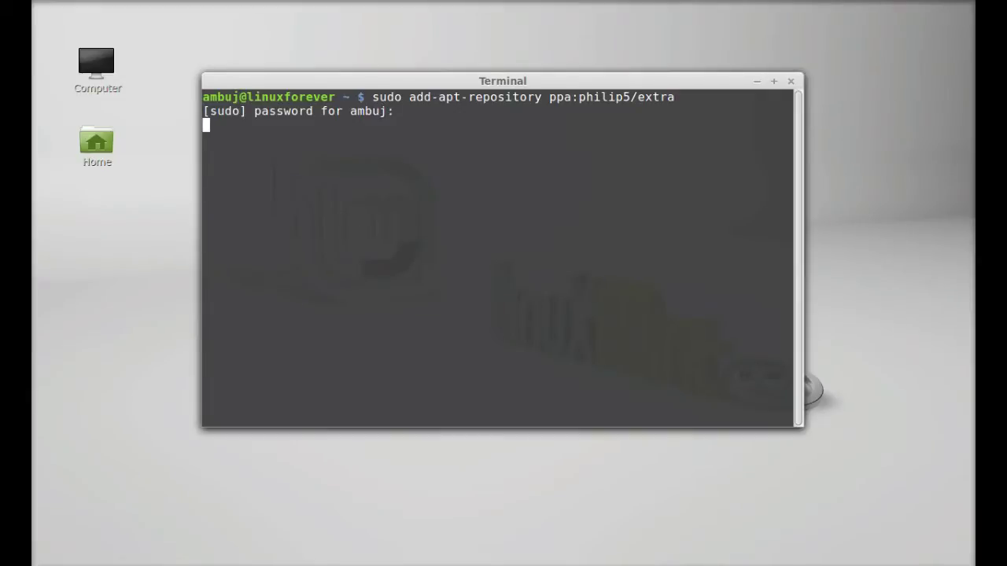
pyautogui.press('Return')
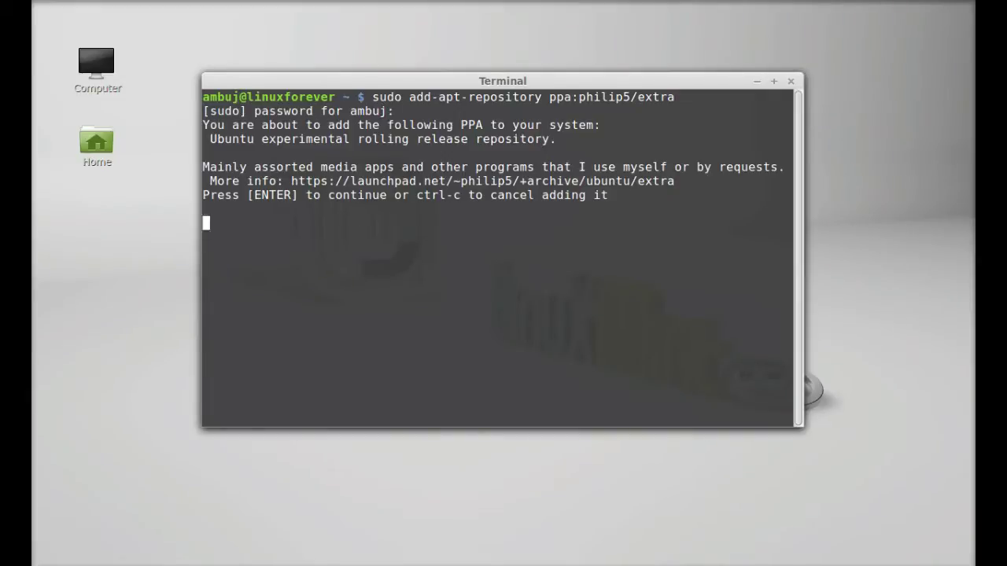
pyautogui.press('Return')
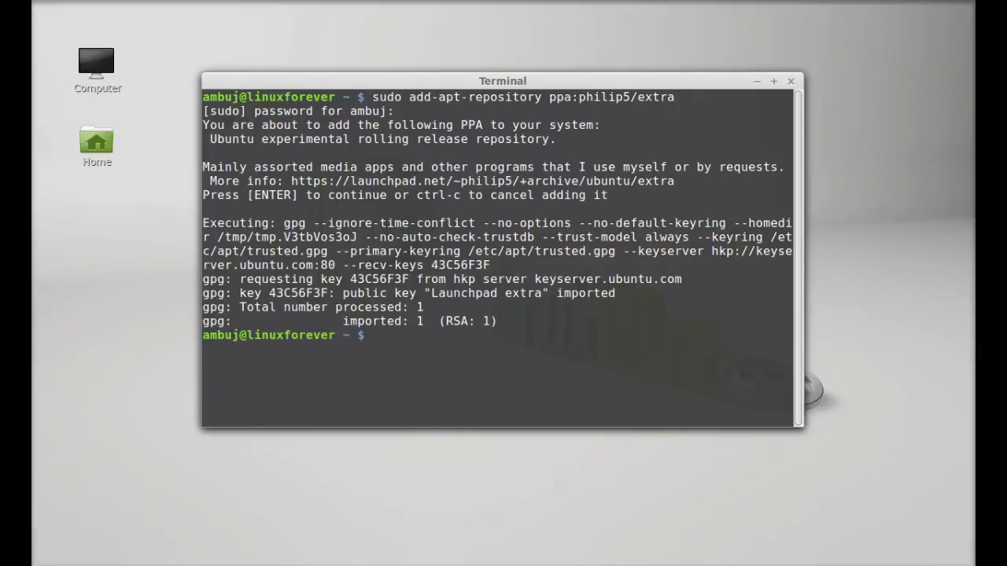
# Run sudo apt-get update, then sudo apt-get install digikam, answering y to install 4.4.0
pyautogui.write('sudo apt-')
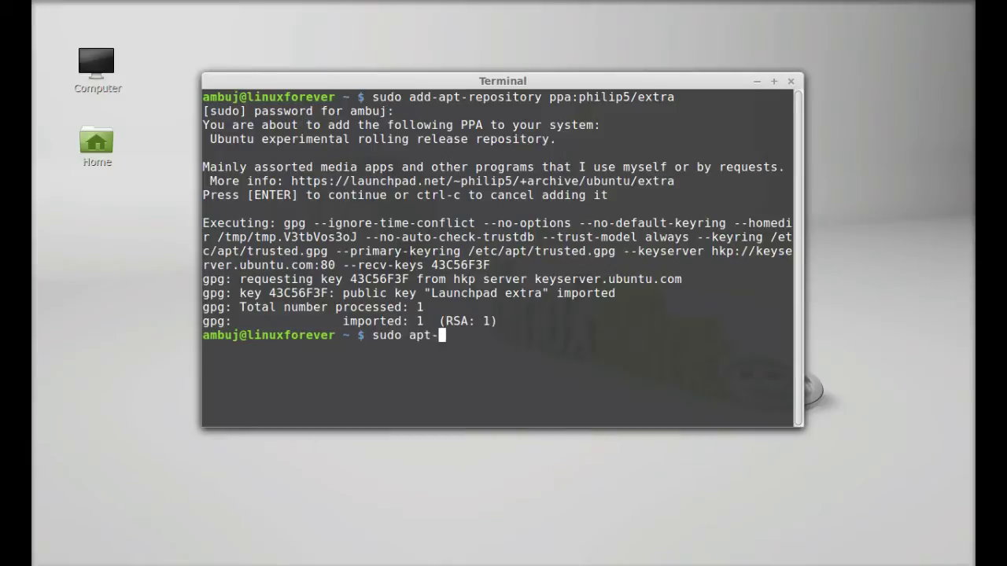
pyautogui.write('get update')
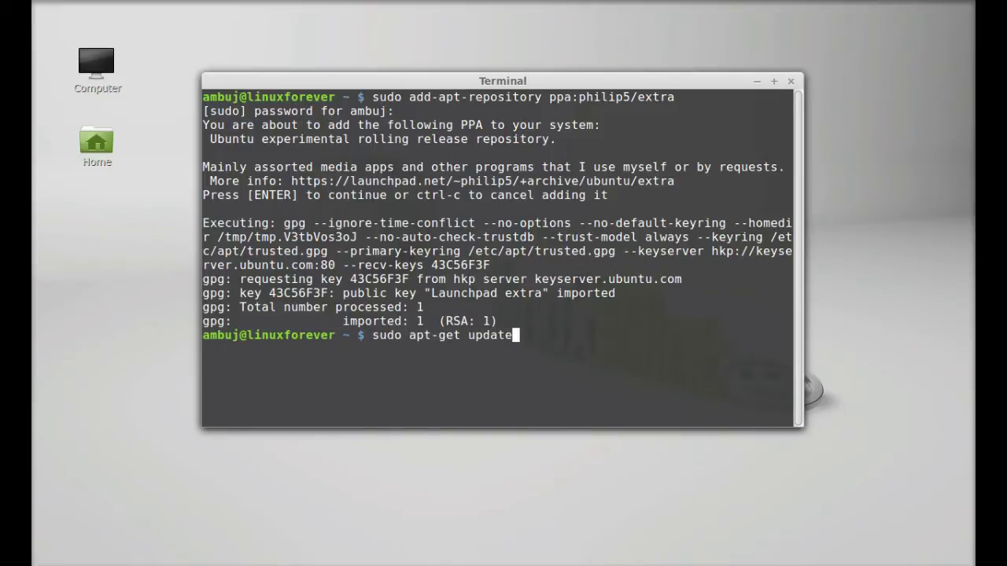
pyautogui.press('Return')
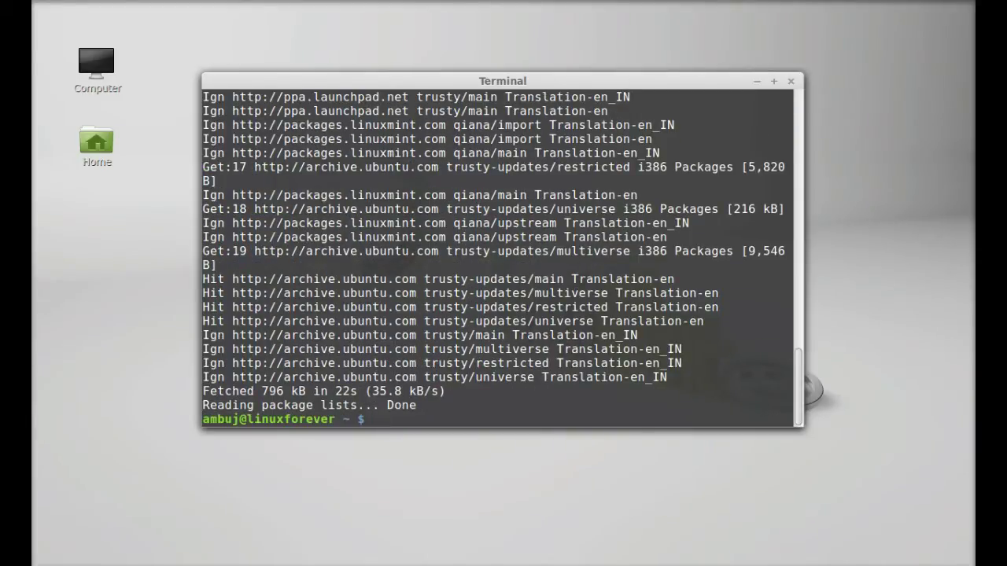
pyautogui.write('sudo apt-get ')
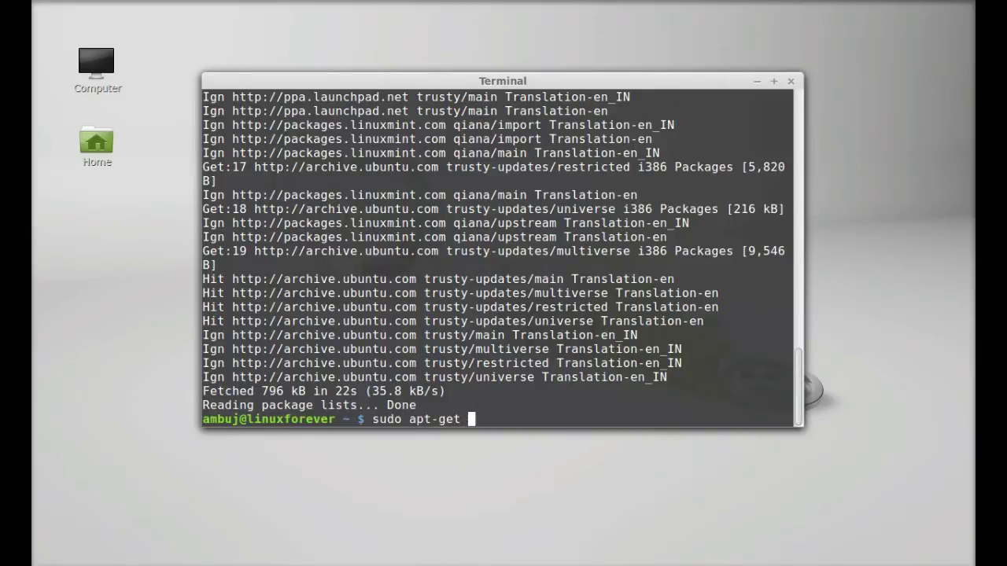
pyautogui.write('install digi')
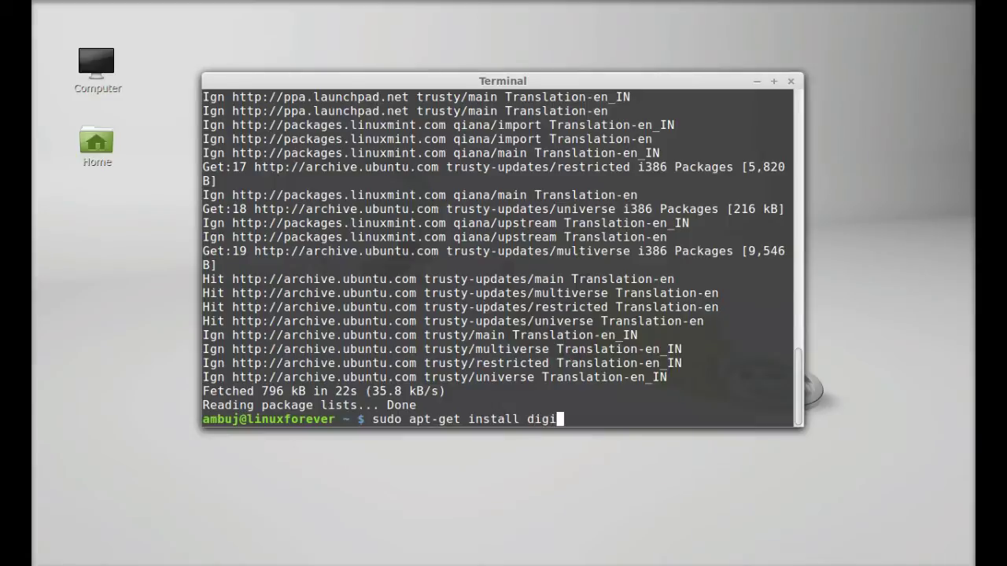
pyautogui.write('kam')
pyautogui.press('Return')
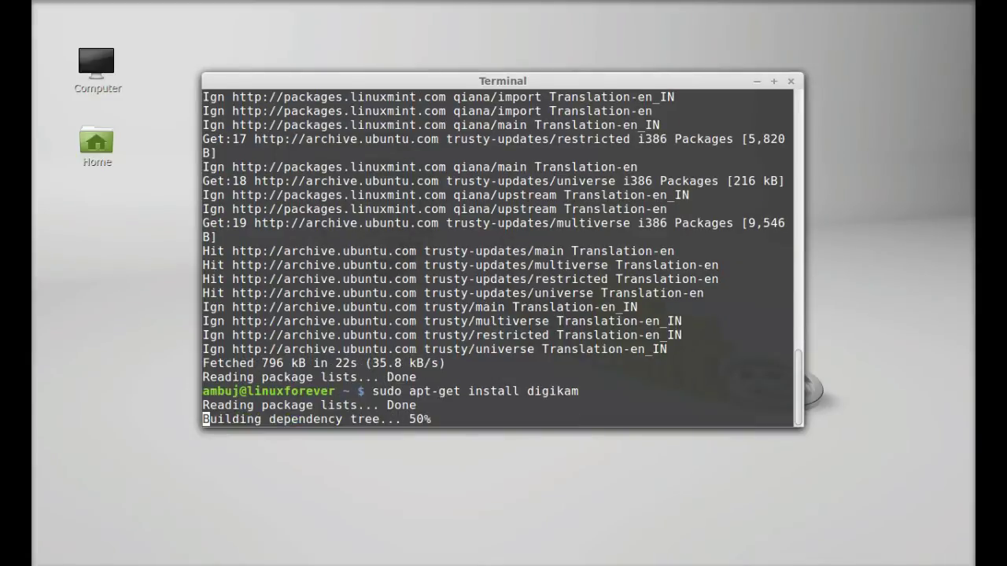
pyautogui.write('y')
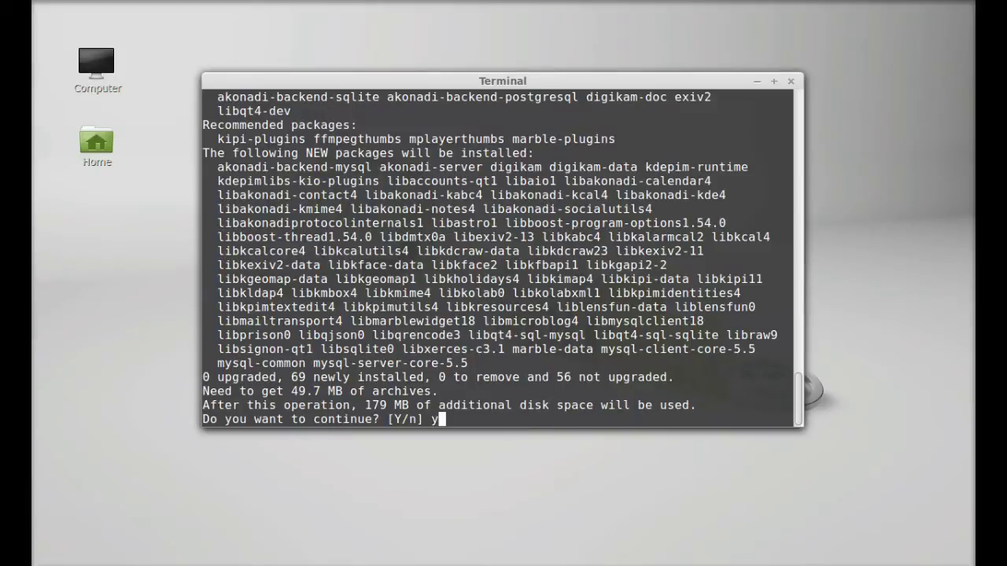
pyautogui.press('Return')
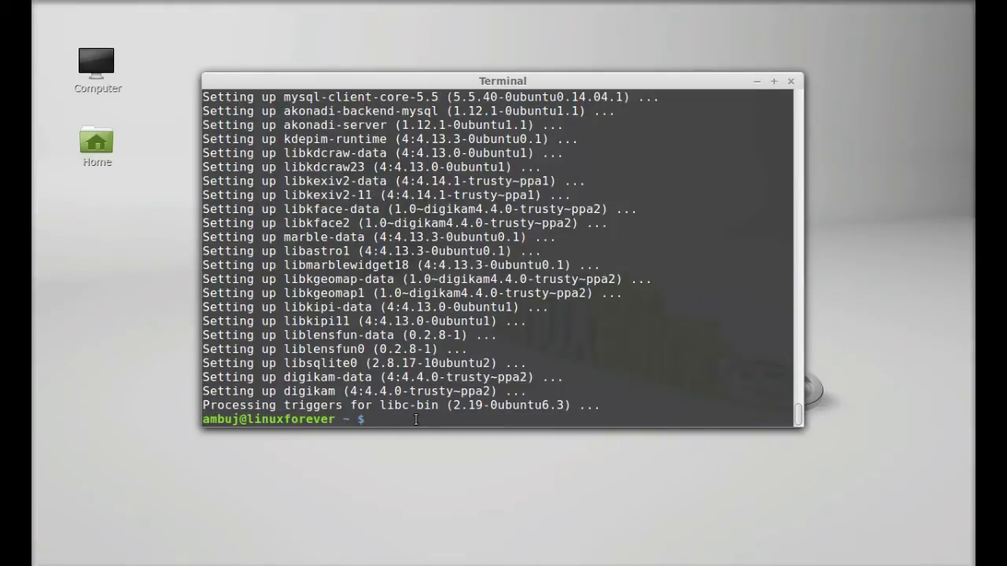
# Close the Terminal and start digiKam by searching 'digi' in the Linux Mint menu
pyautogui.click(790, 81)
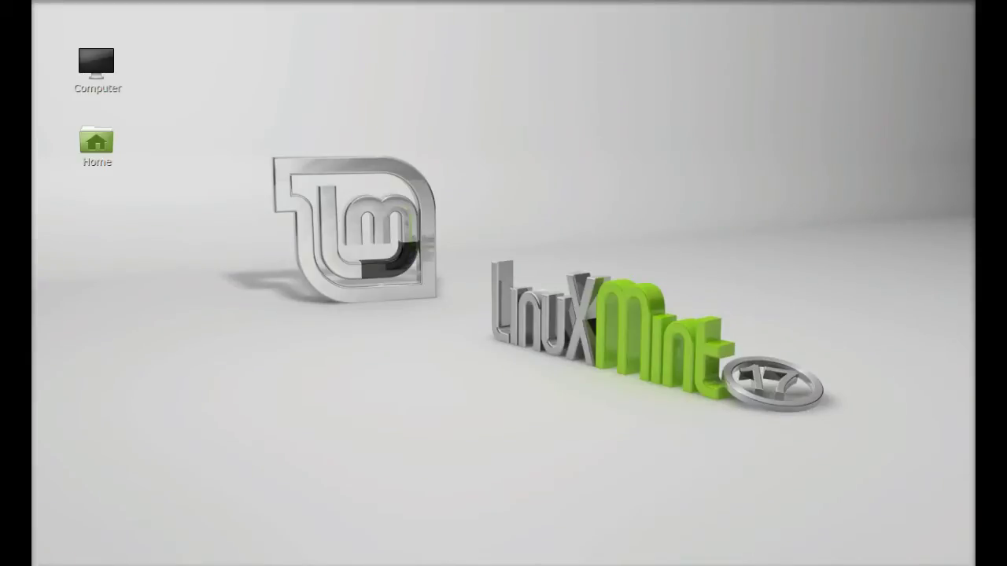
pyautogui.click(47, 562)
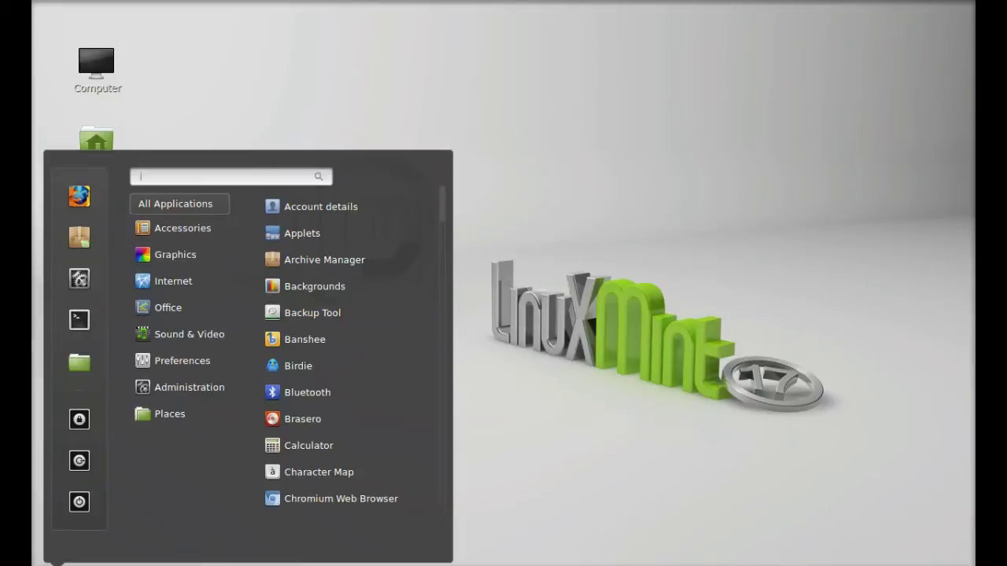
pyautogui.write('digika')
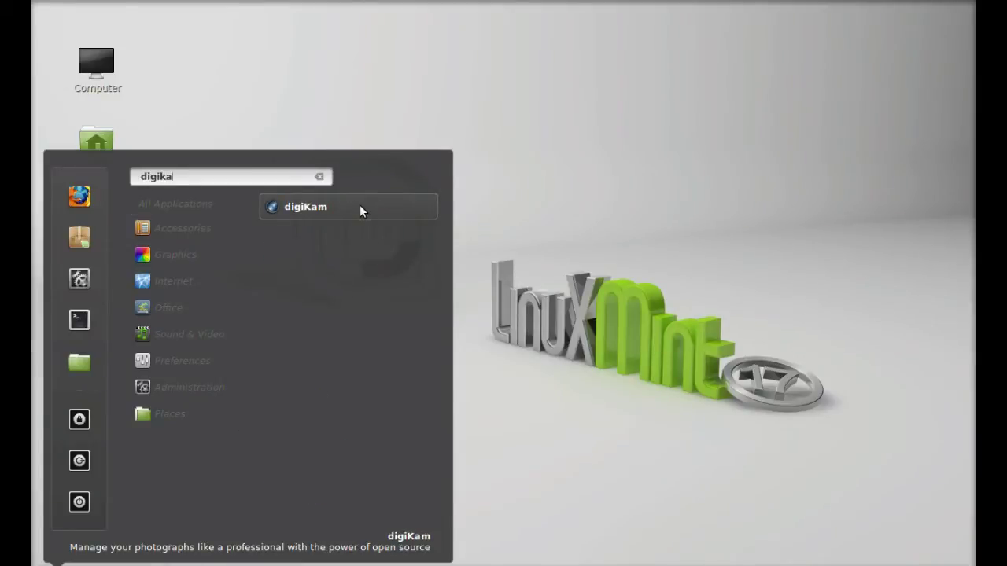
pyautogui.click(359, 205)
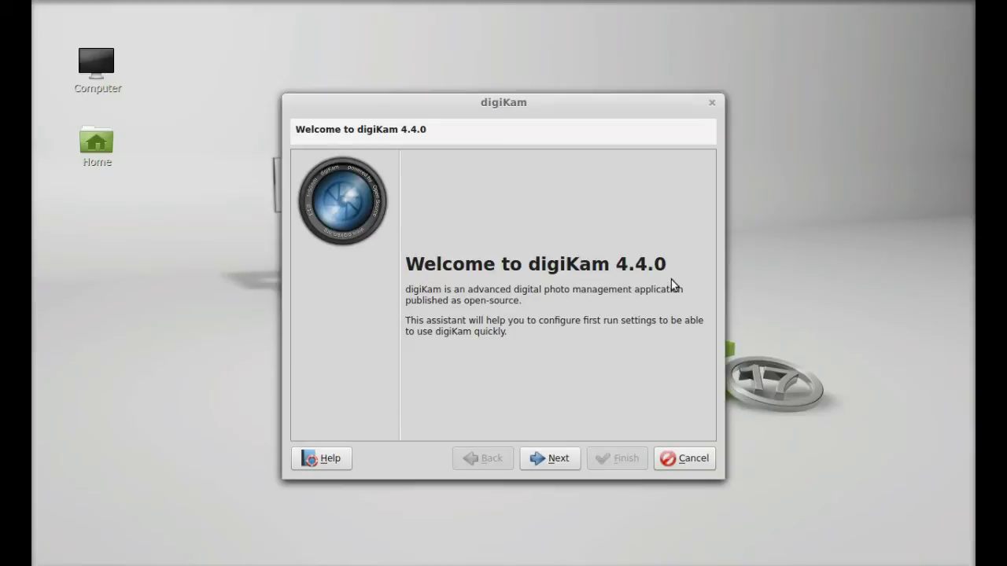
# Accept the Pictures folder and default raw, metadata, preview, file-opening and tooltip options, then finish the assistant
pyautogui.click(556, 460)
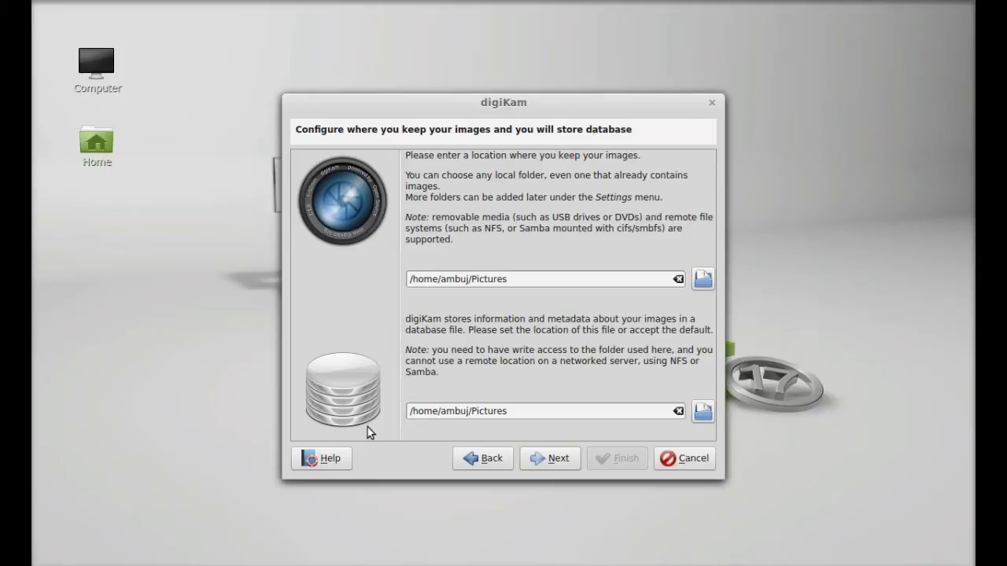
pyautogui.click(558, 459)
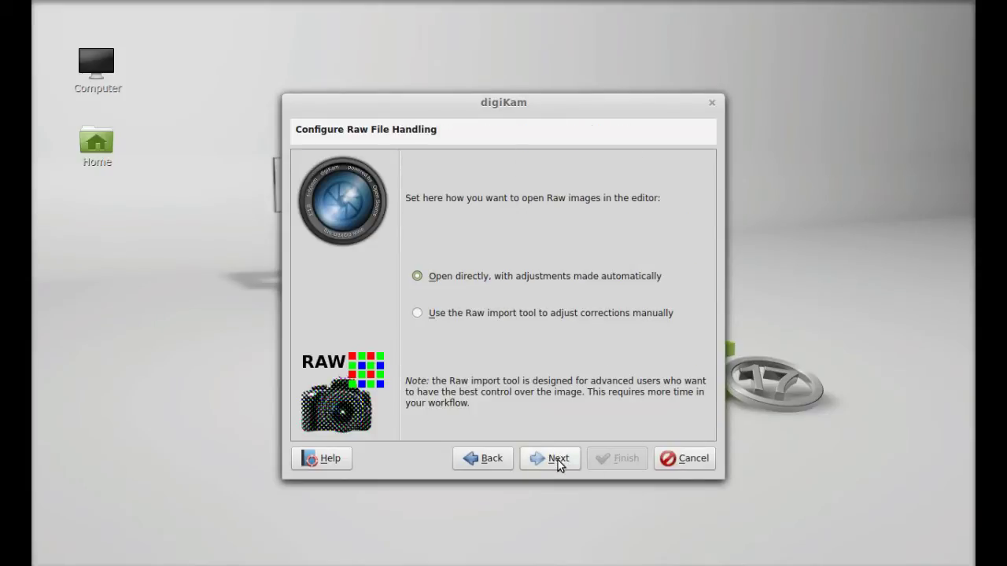
pyautogui.click(558, 459)
pyautogui.click(558, 460)
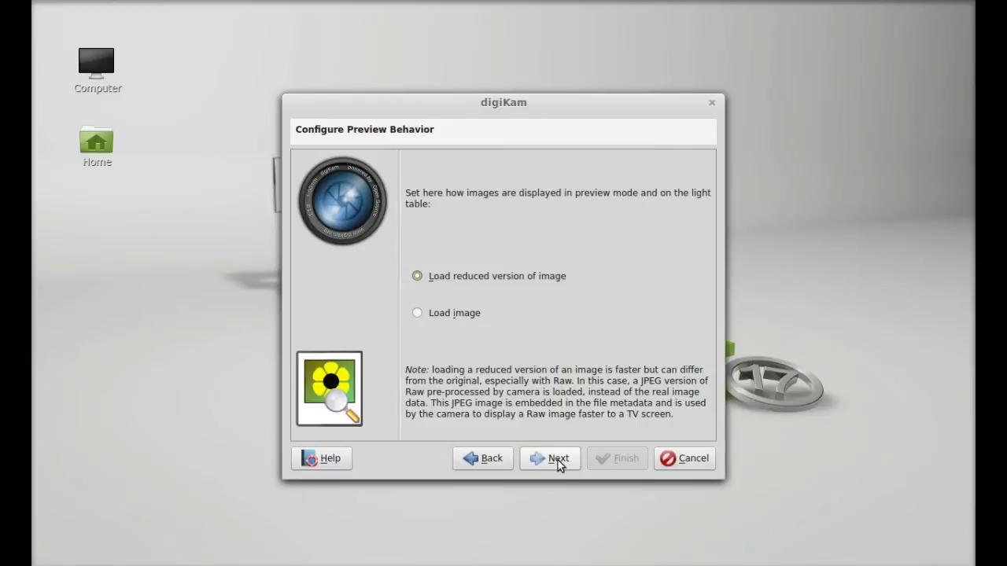
pyautogui.click(558, 460)
pyautogui.click(558, 460)
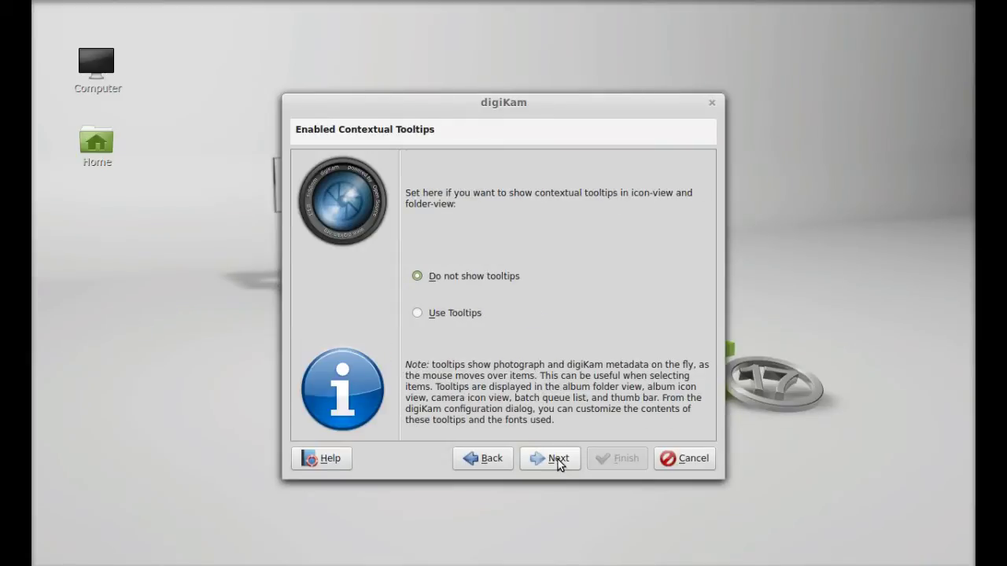
pyautogui.click(557, 459)
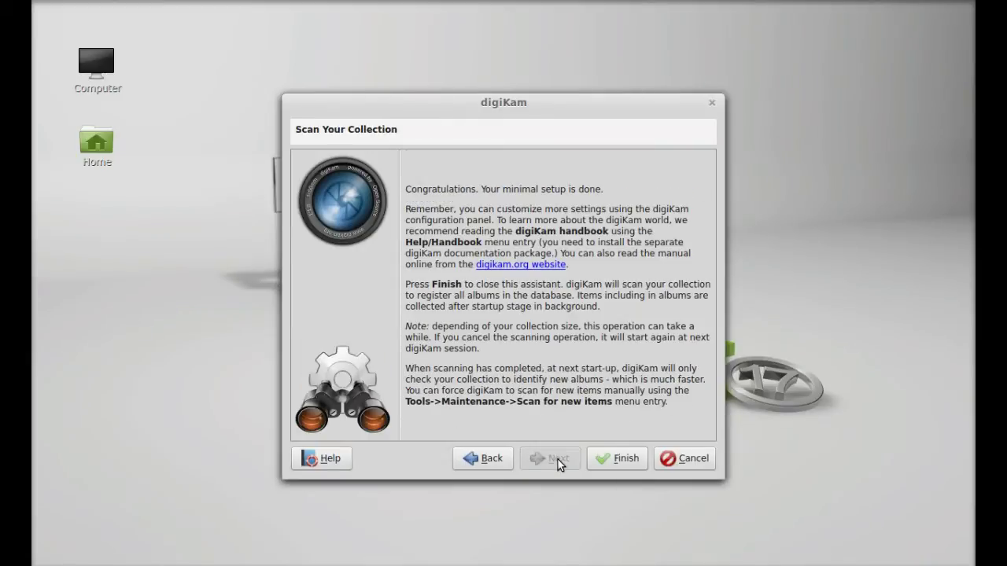
pyautogui.click(604, 462)
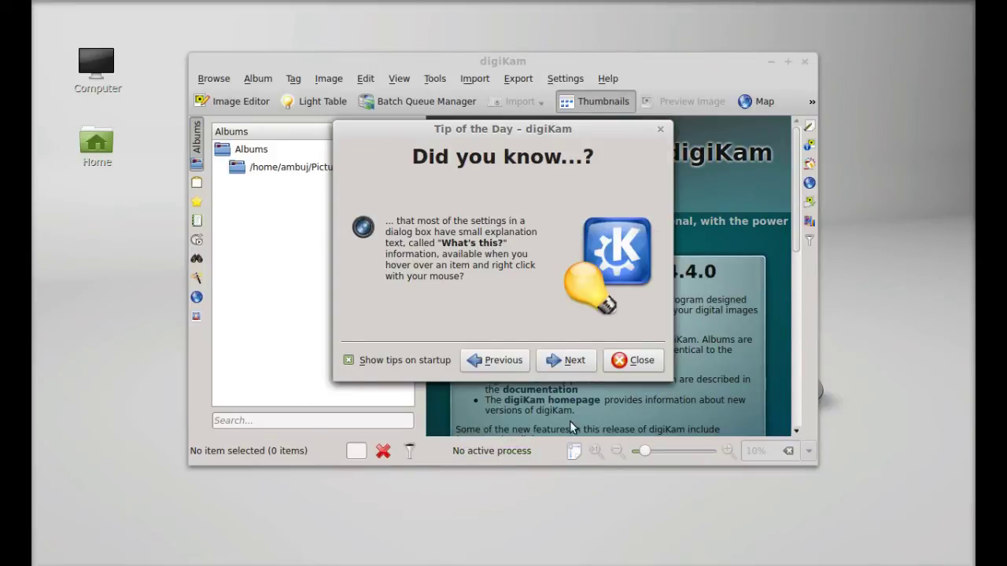
# Page through two tips, close the Tip of the Day, and open the Pictures album
pyautogui.click(553, 366)
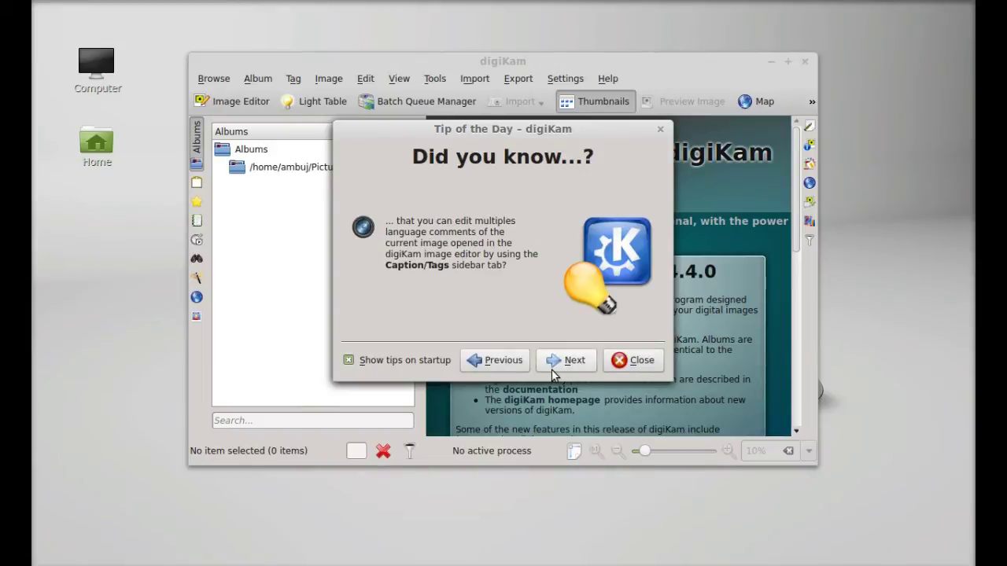
pyautogui.click(551, 370)
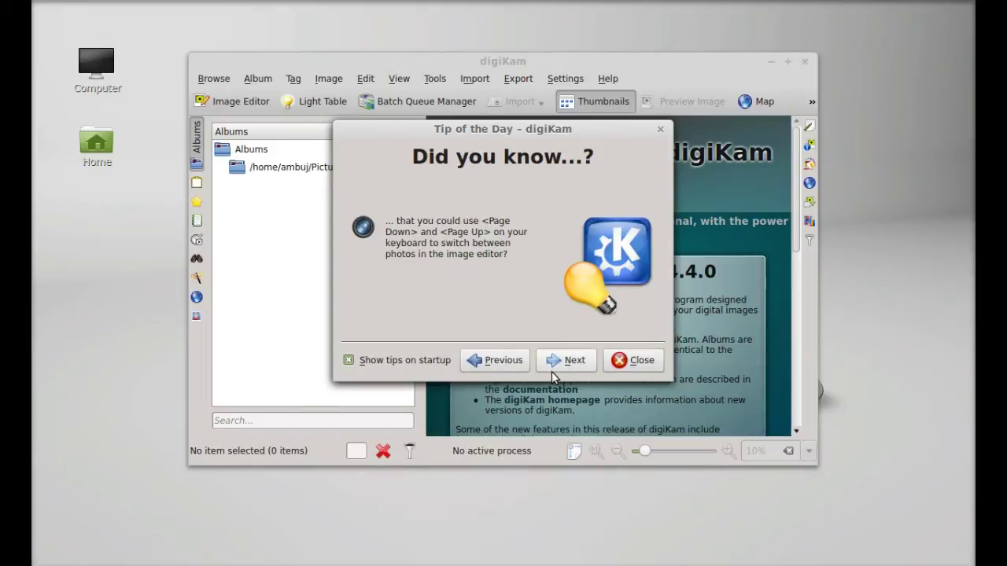
pyautogui.click(653, 366)
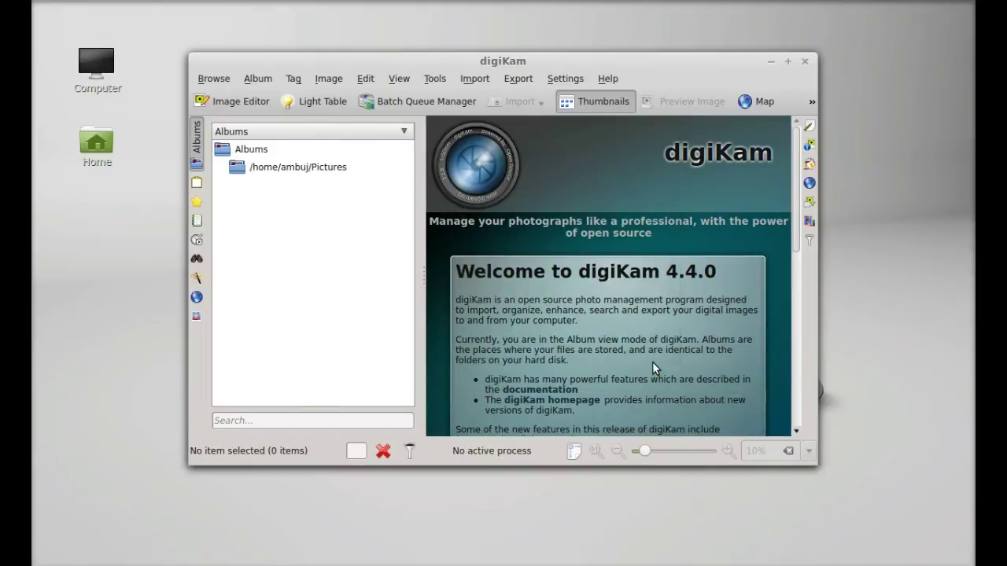
pyautogui.click(306, 176)
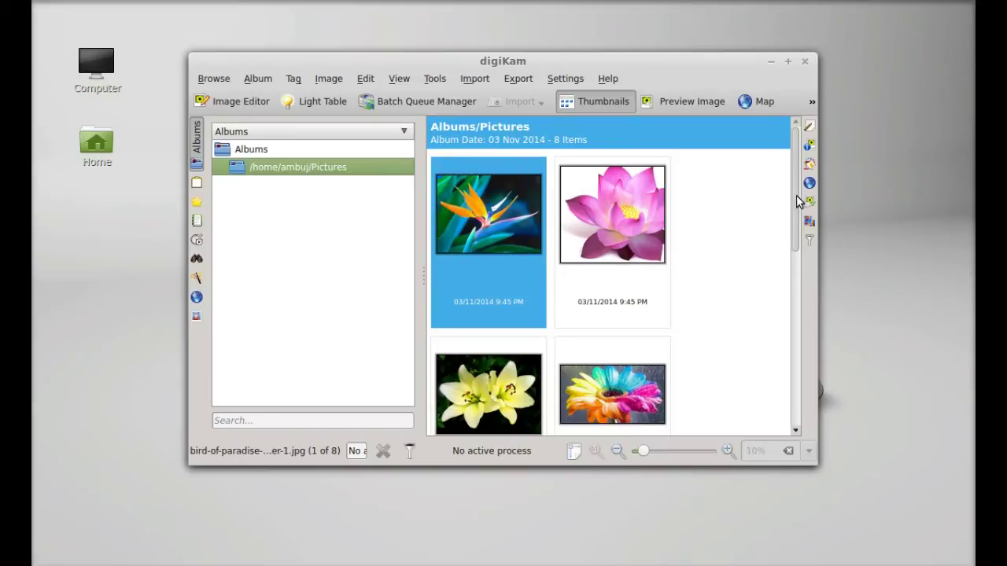
# Rate flower.jpg four stars and bird-of-paradise-flower-1.jpg three stars, then show its file properties
pyautogui.scroll(-3, 794, 202)
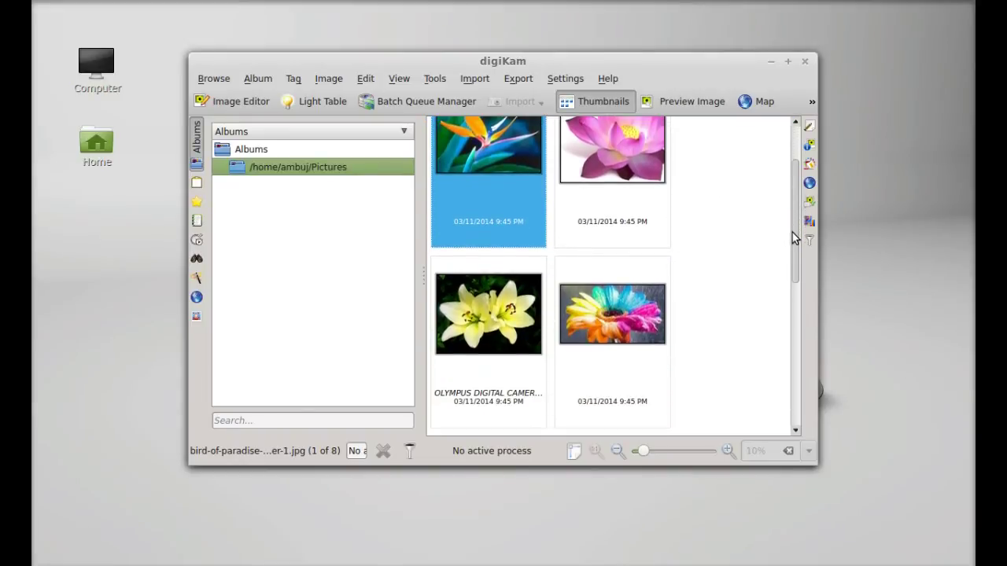
pyautogui.scroll(1, 793, 204)
pyautogui.scroll(1, 791, 198)
pyautogui.scroll(-2, 792, 198)
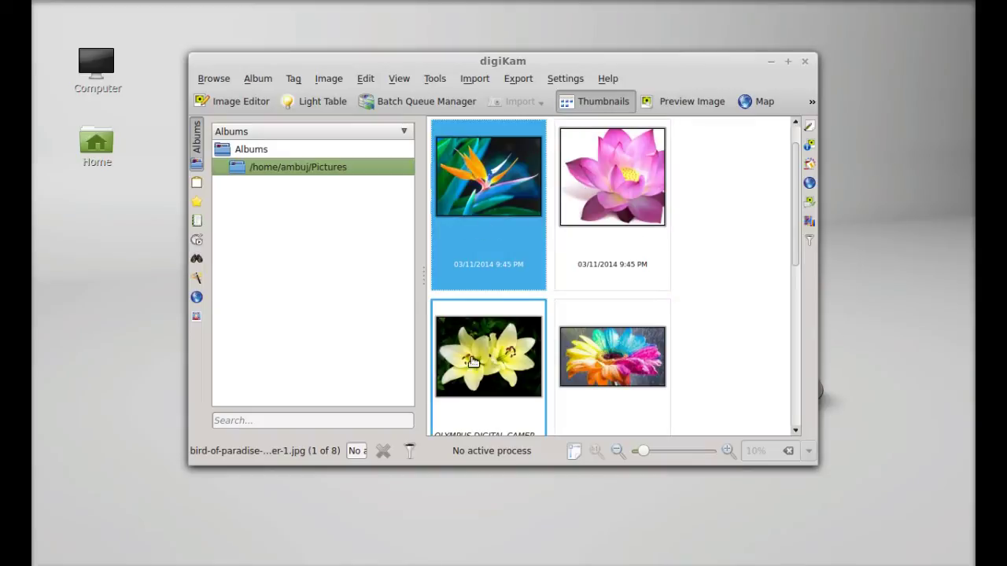
pyautogui.click(601, 183)
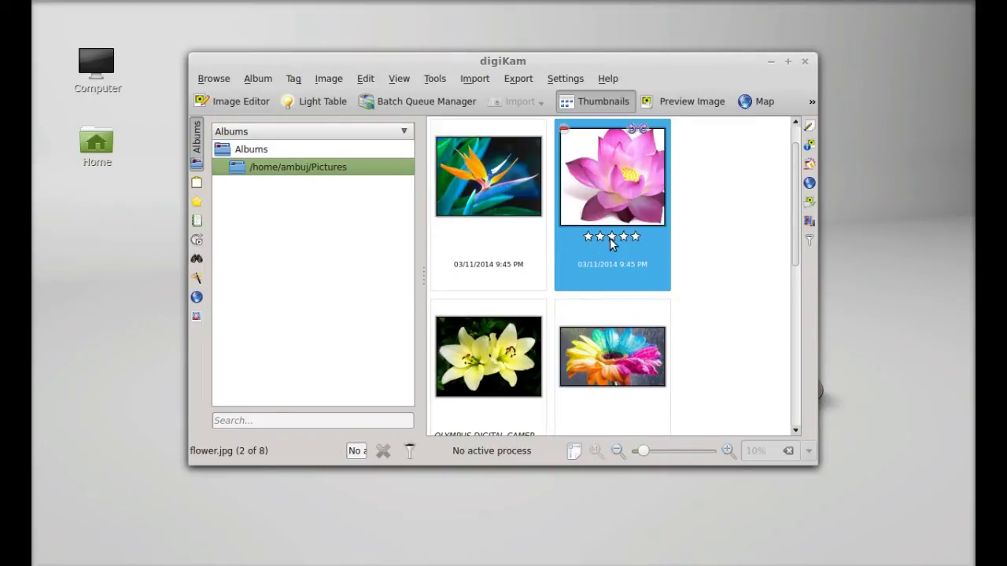
pyautogui.click(623, 236)
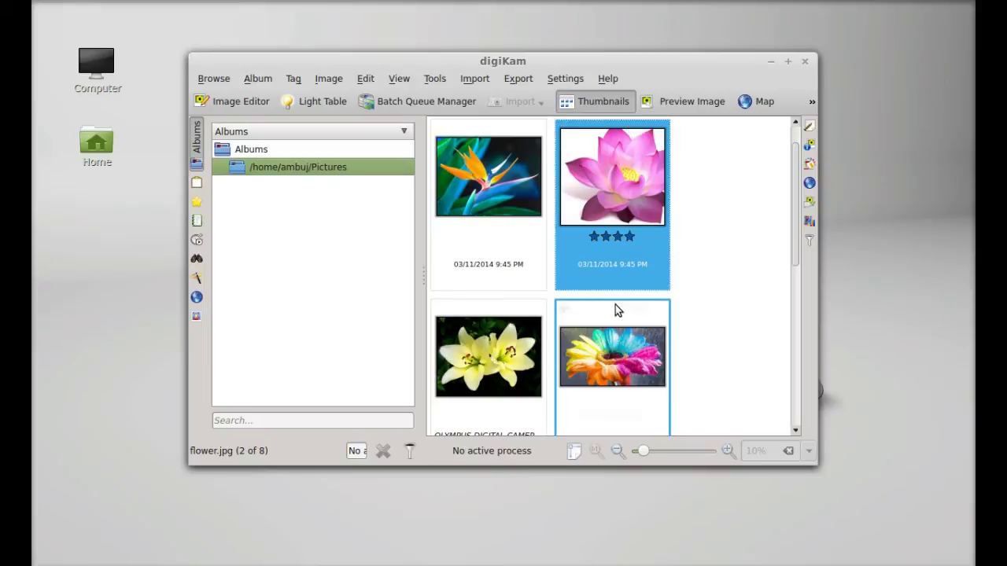
pyautogui.click(492, 179)
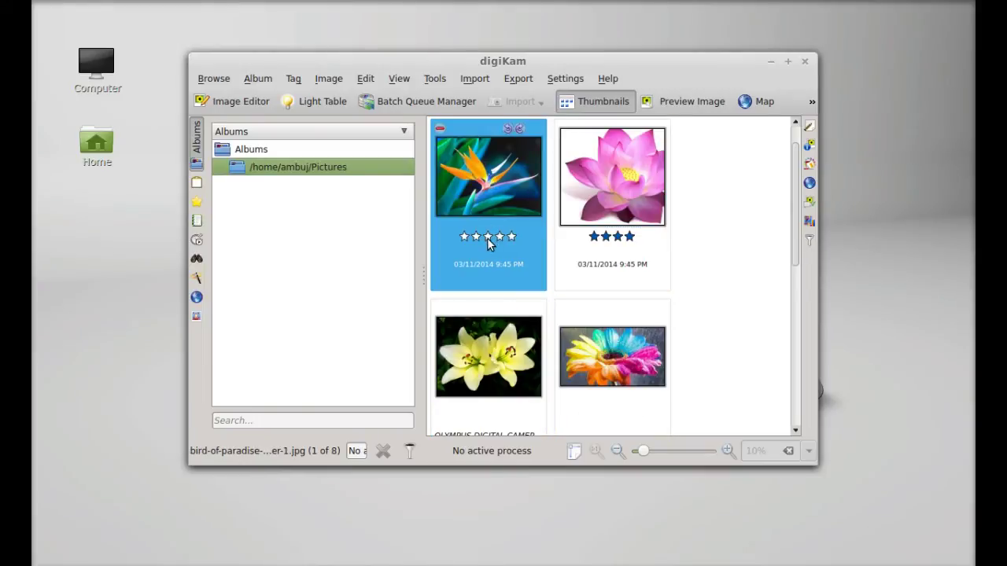
pyautogui.click(488, 236)
pyautogui.click(809, 128)
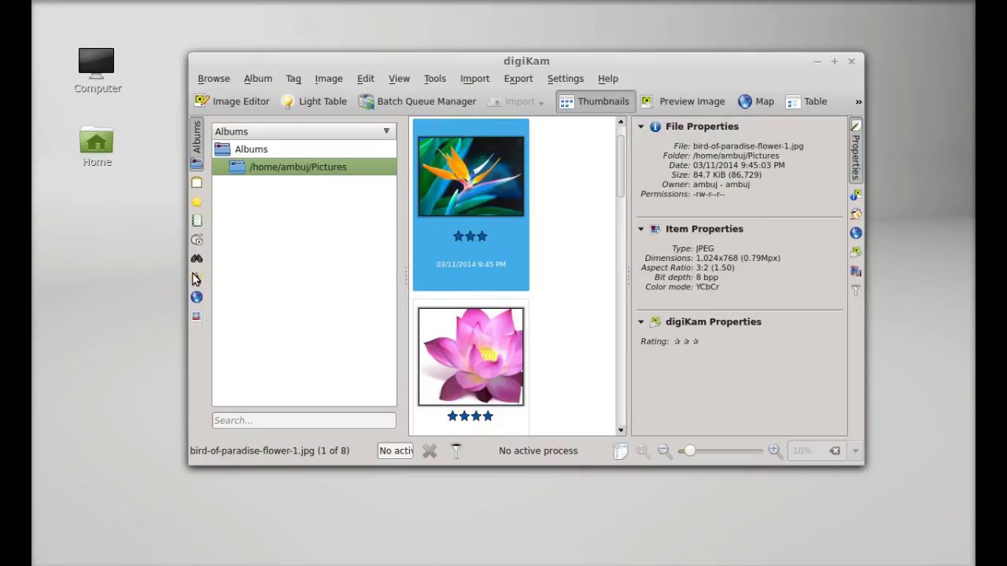
# Browse the Tags, Dates, Timeline and Search views, return to Albums, and open the selected photo's context menu
pyautogui.click(197, 184)
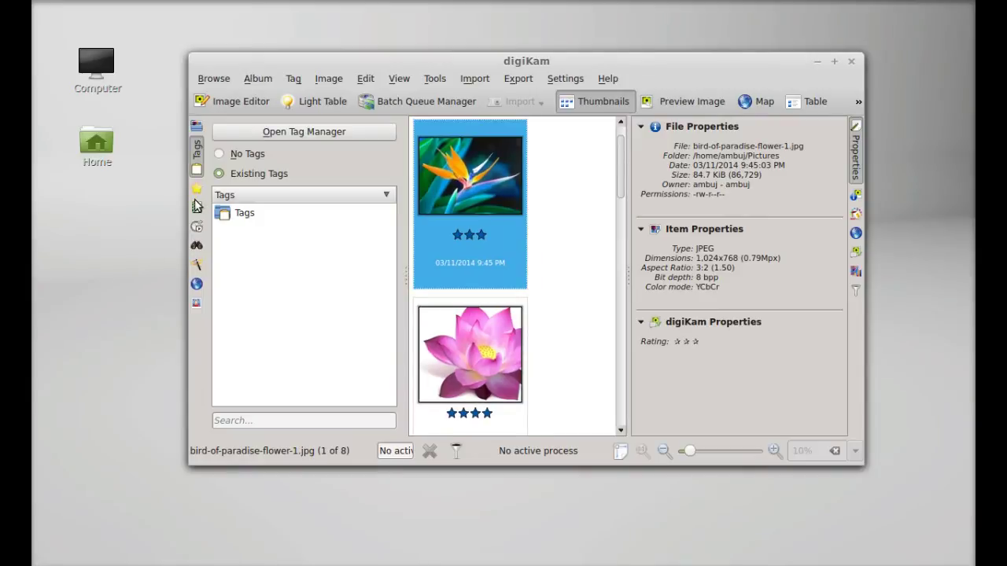
pyautogui.click(197, 208)
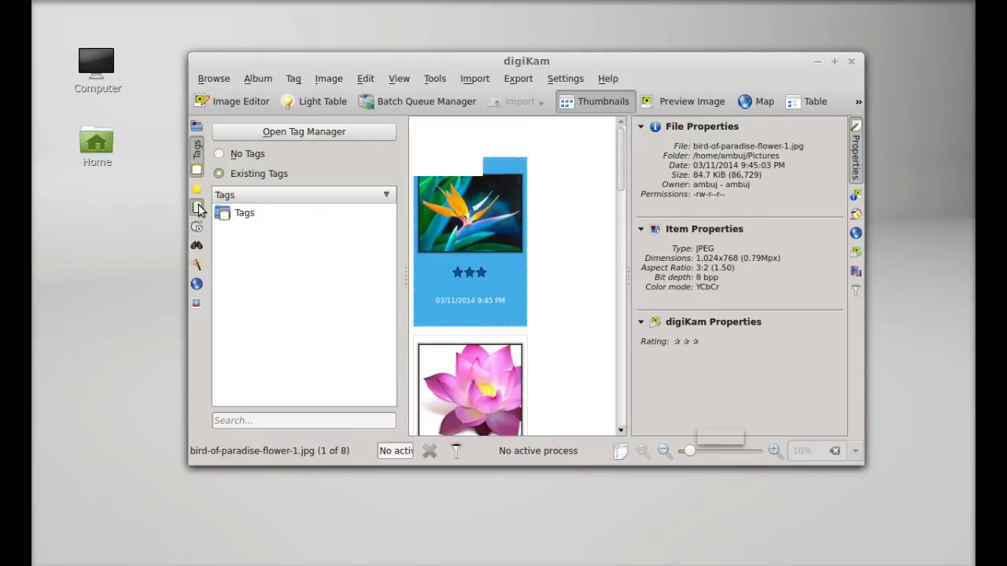
pyautogui.click(197, 208)
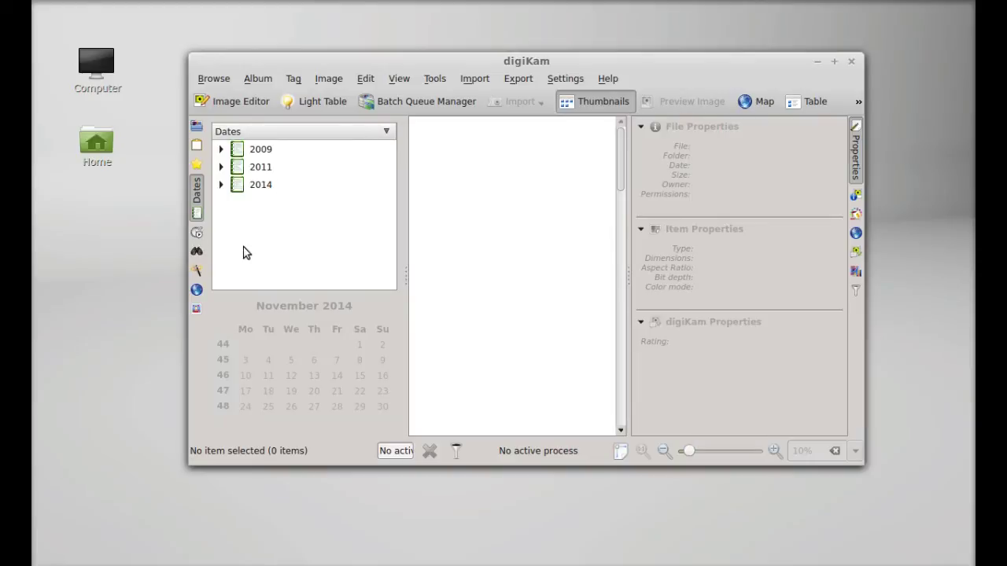
pyautogui.click(197, 233)
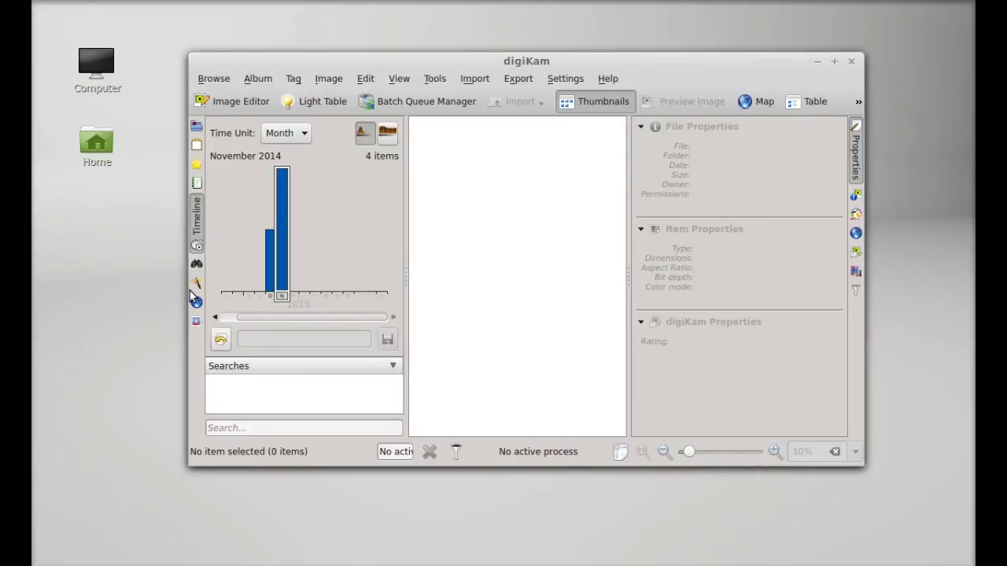
pyautogui.click(194, 265)
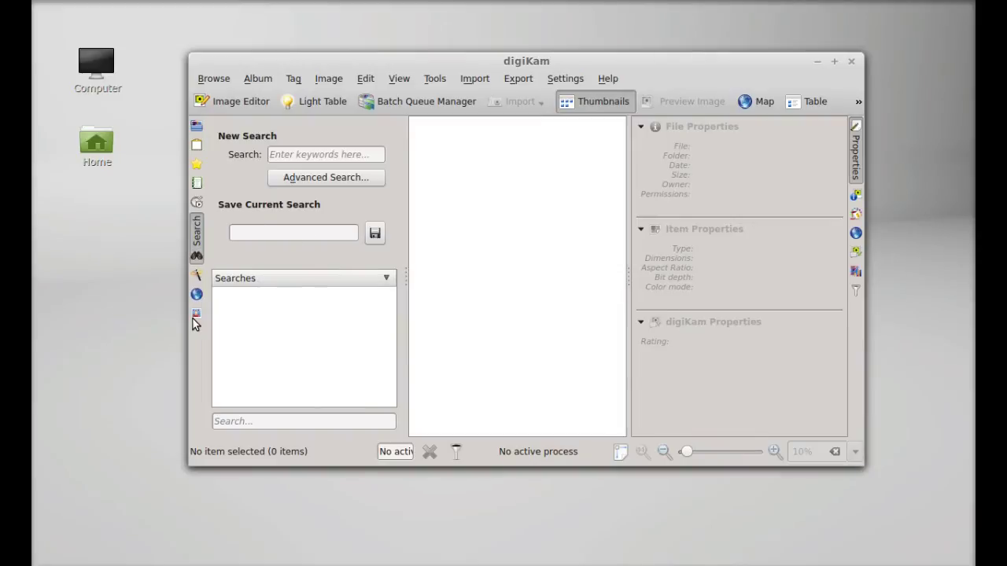
pyautogui.click(196, 126)
pyautogui.rightClick(510, 334)
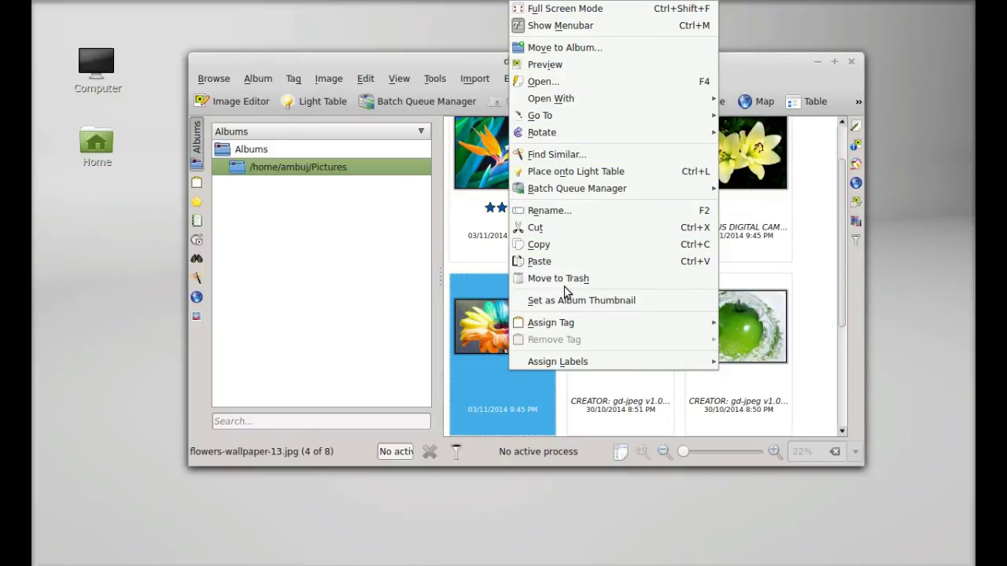
pyautogui.moveTo(584, 329)
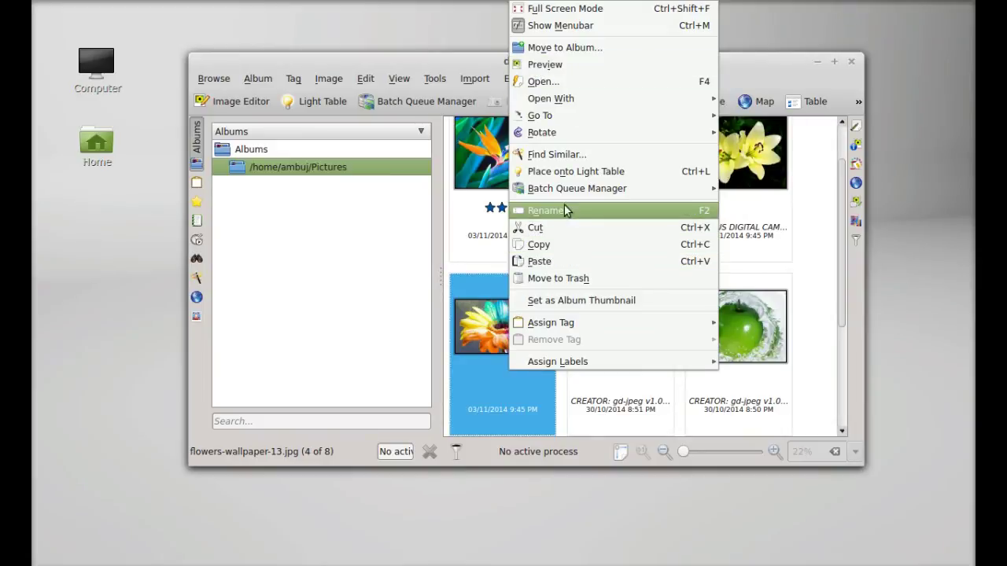
pyautogui.moveTo(598, 194)
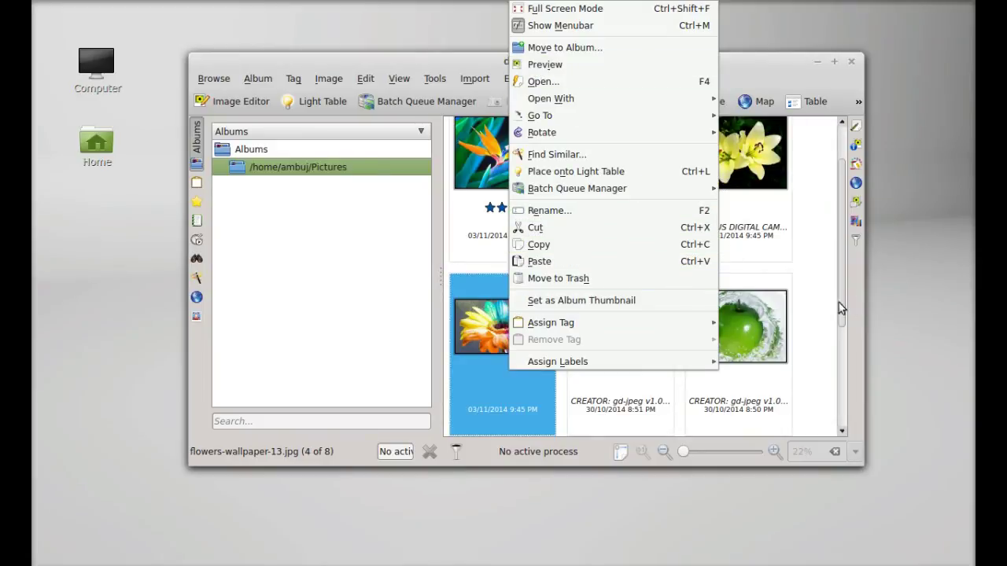
pyautogui.click(819, 299)
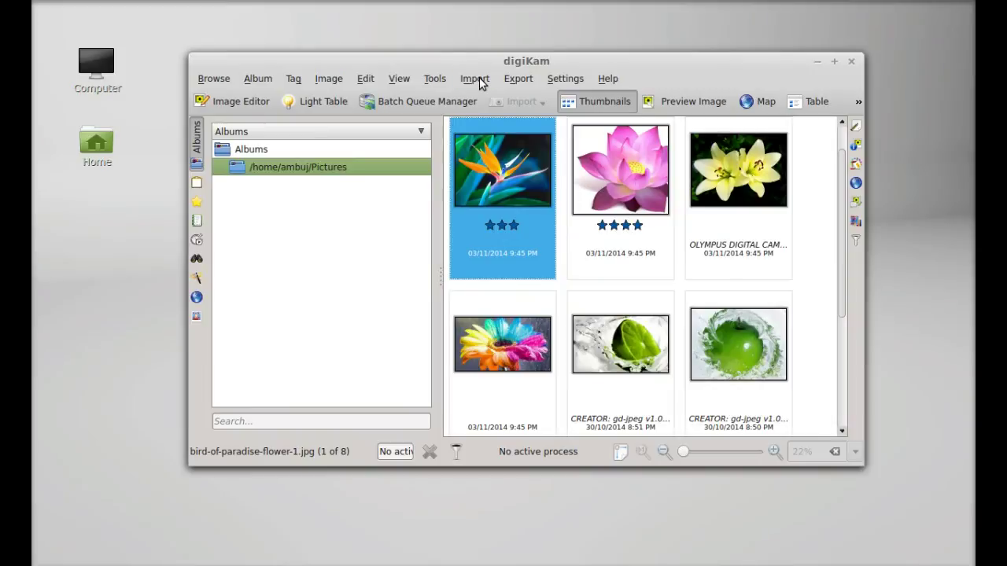
pyautogui.click(475, 79)
# Review Import > Cameras > Add Camera Manually and its Camera List, close both dialogs, then show Captions/Tags
pyautogui.moveTo(481, 96)
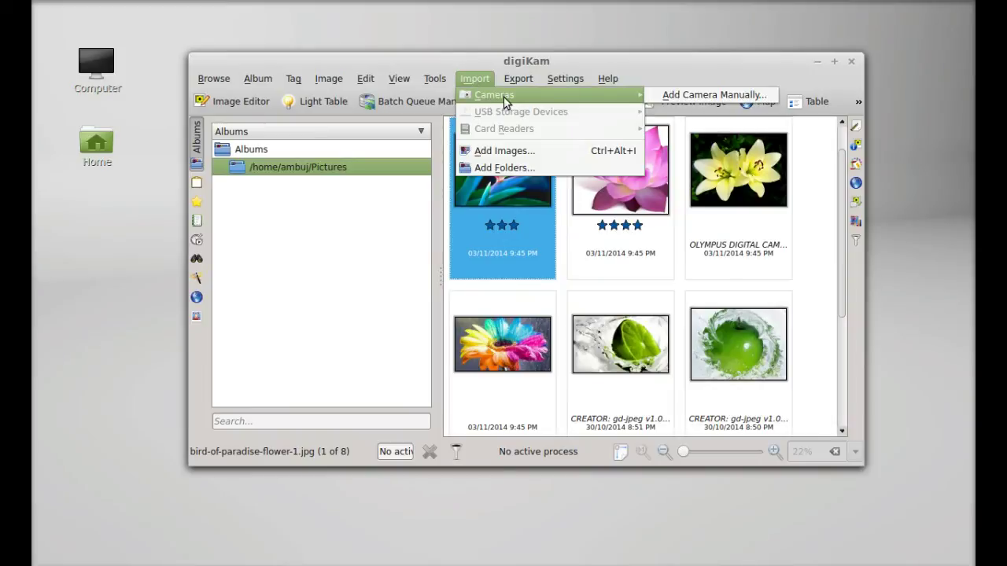
pyautogui.click(659, 101)
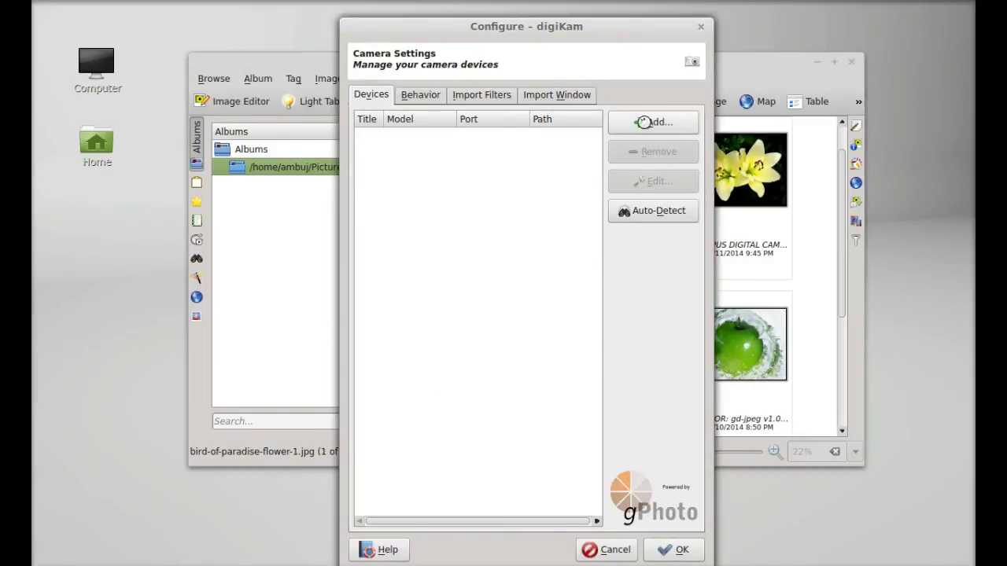
pyautogui.click(650, 122)
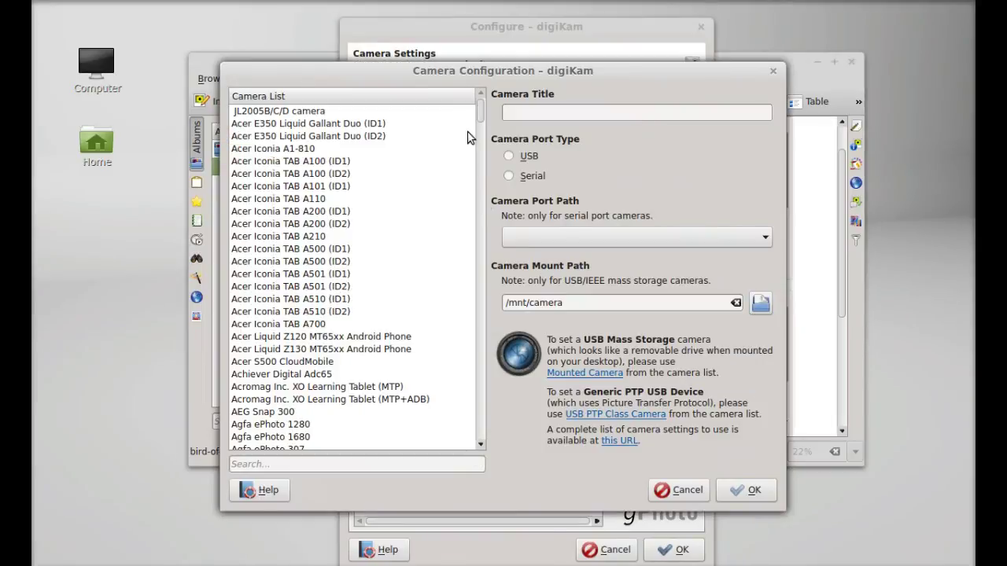
pyautogui.moveTo(478, 106); pyautogui.dragTo(480, 177)
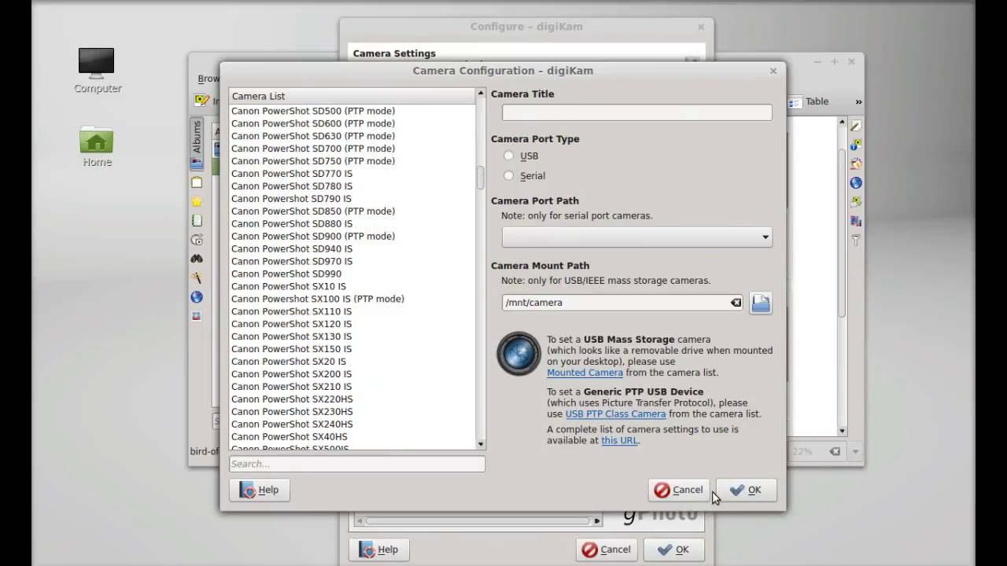
pyautogui.click(746, 491)
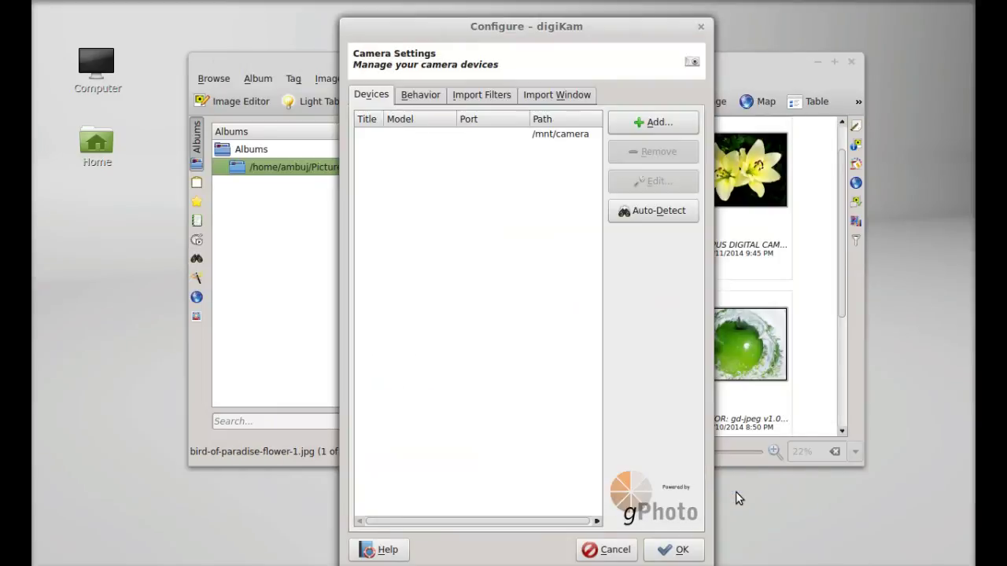
pyautogui.click(700, 26)
pyautogui.click(855, 242)
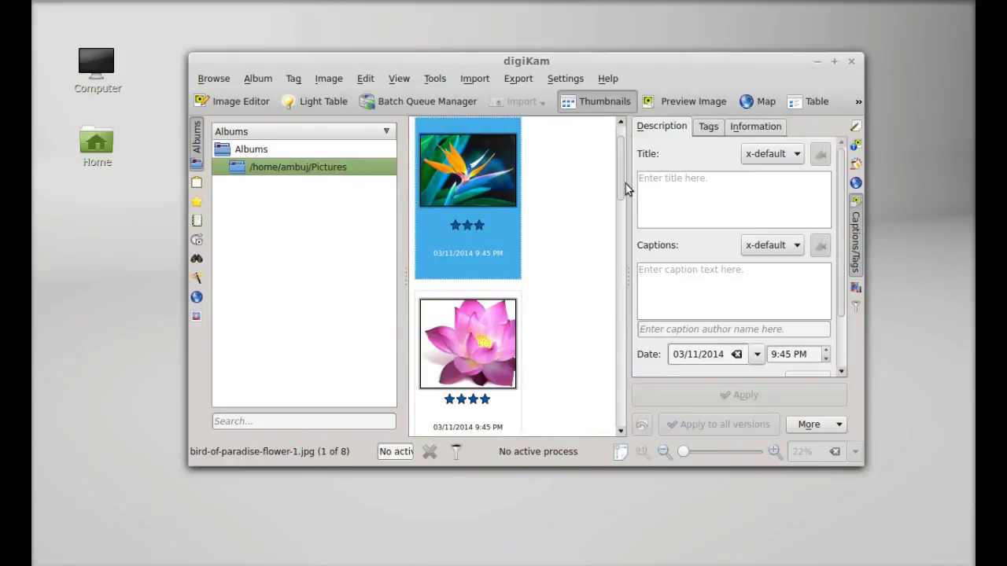
# Focus the Title field, view the Information rights details, then collapse the Captions/Tags sidebar
pyautogui.click(675, 221)
pyautogui.click(765, 128)
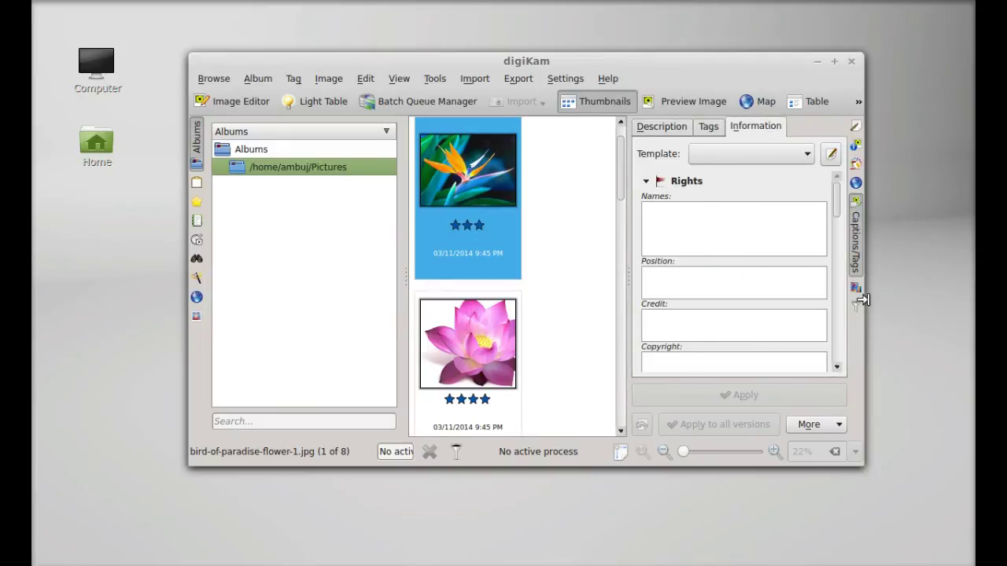
pyautogui.click(857, 271)
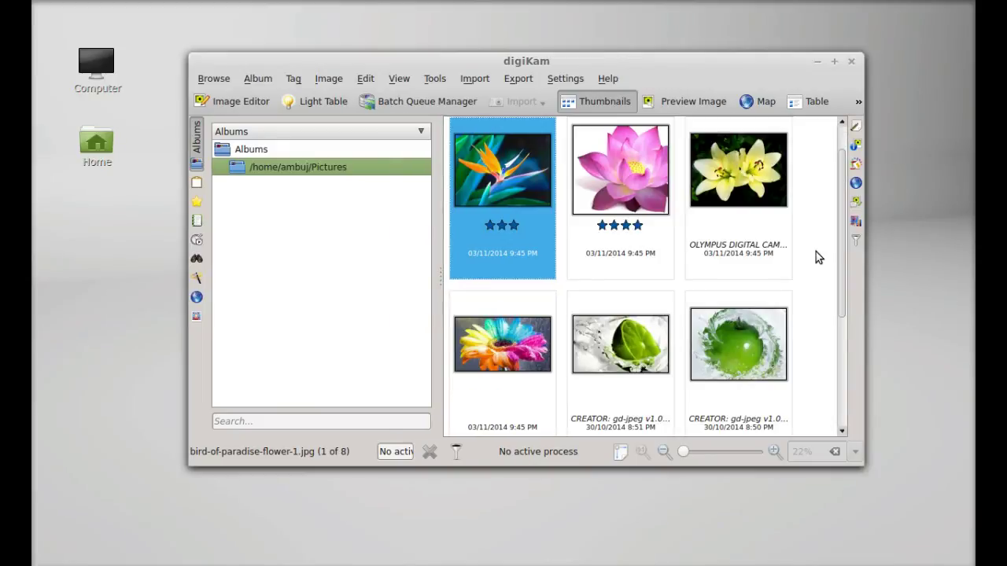